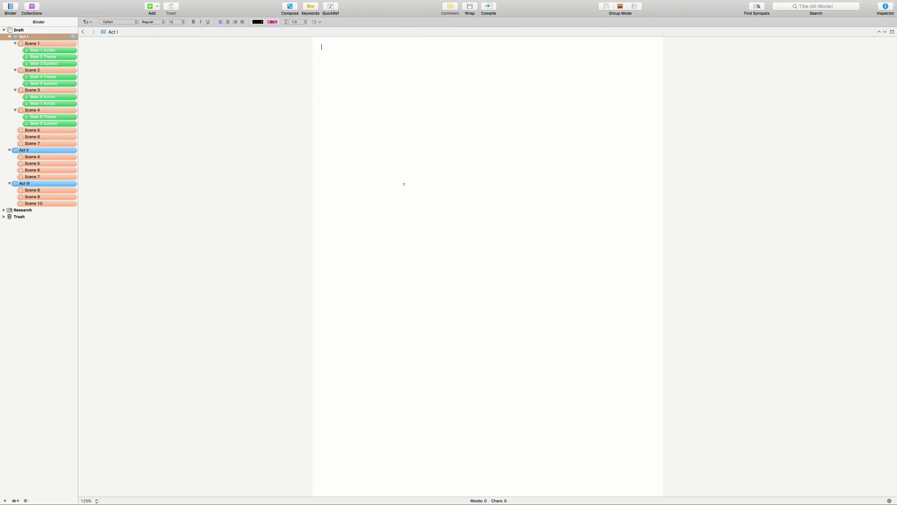
Enter "opponent hidden" as the opponent for the EXT. STREET - NIGHT scene in the outliner
click(557, 74)
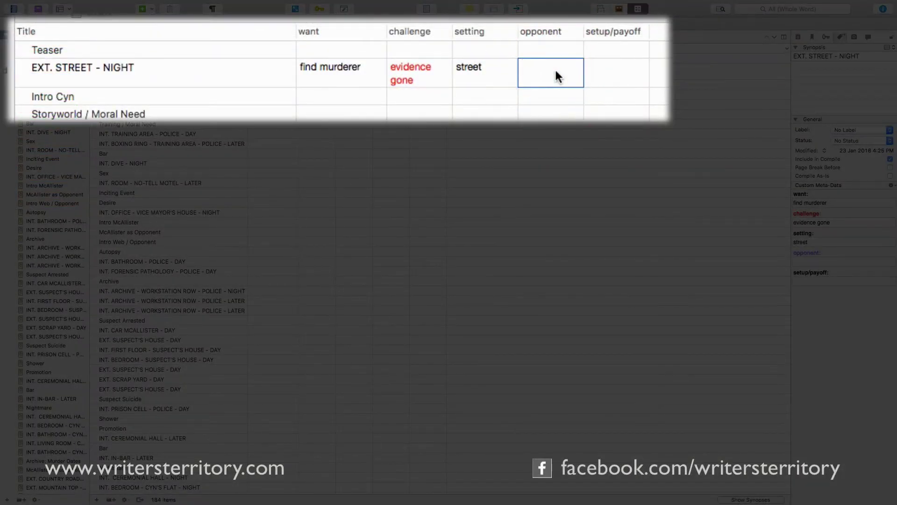
text(opponent hidden)
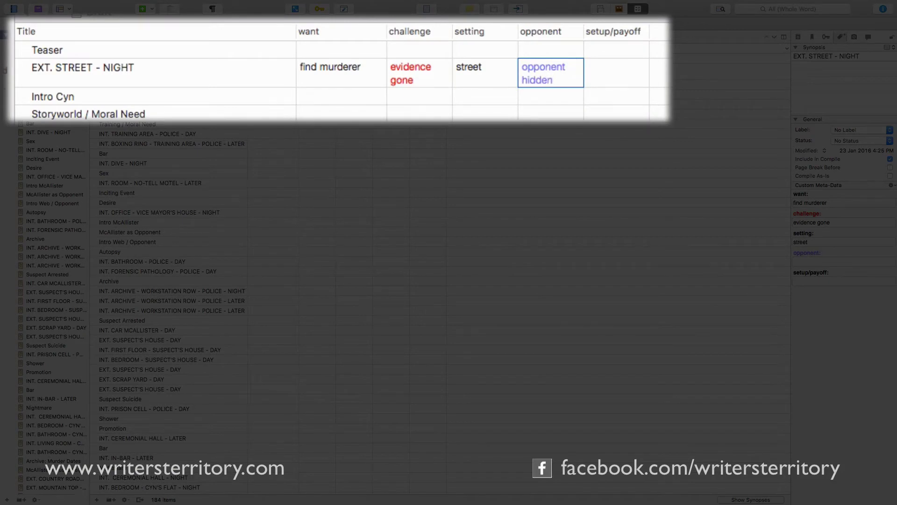
key(Return)
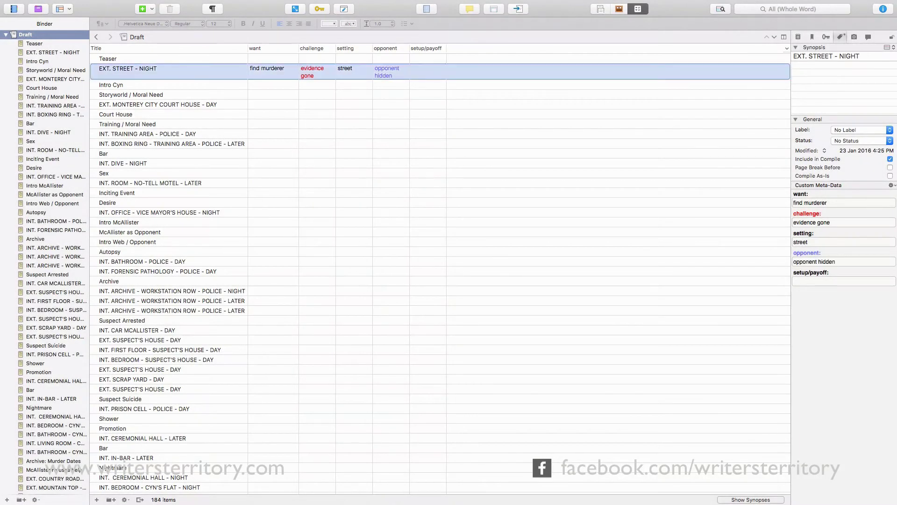
Split the editor side by side and show the whole Draft as continuous text in the first pane
click(785, 37)
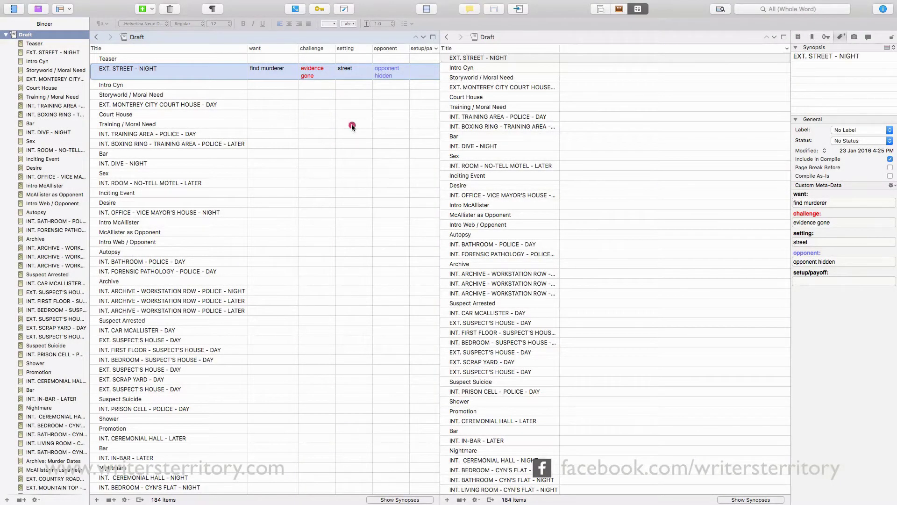
click(352, 124)
click(37, 36)
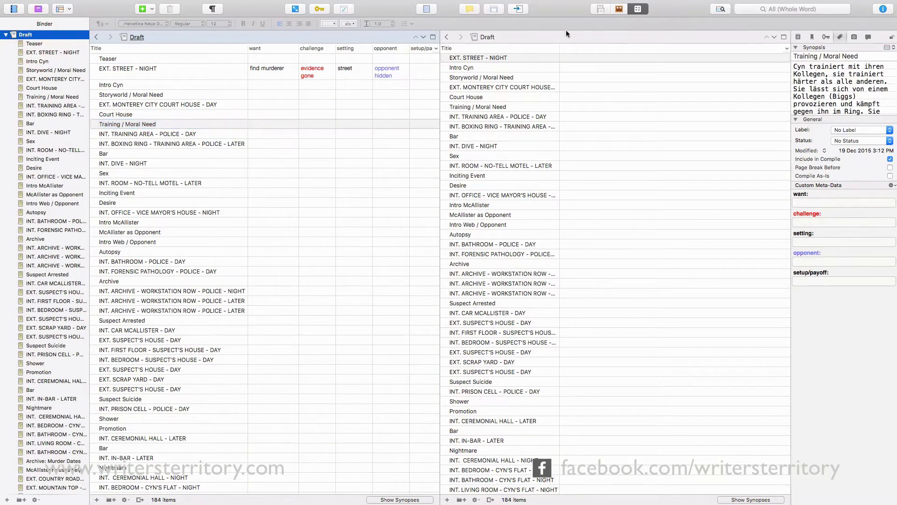
click(602, 9)
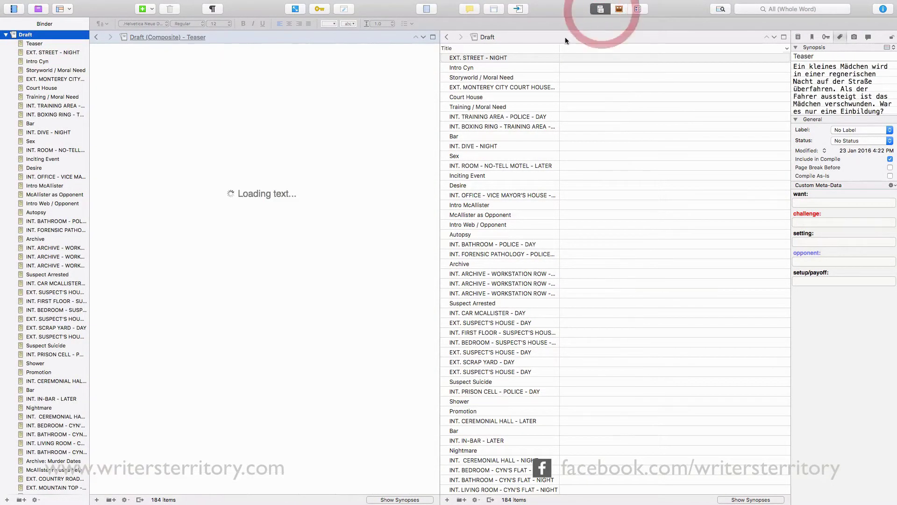
Add the setup/payoff, opponent, setting, challenge and want columns to the second pane's outliner
click(586, 152)
click(787, 48)
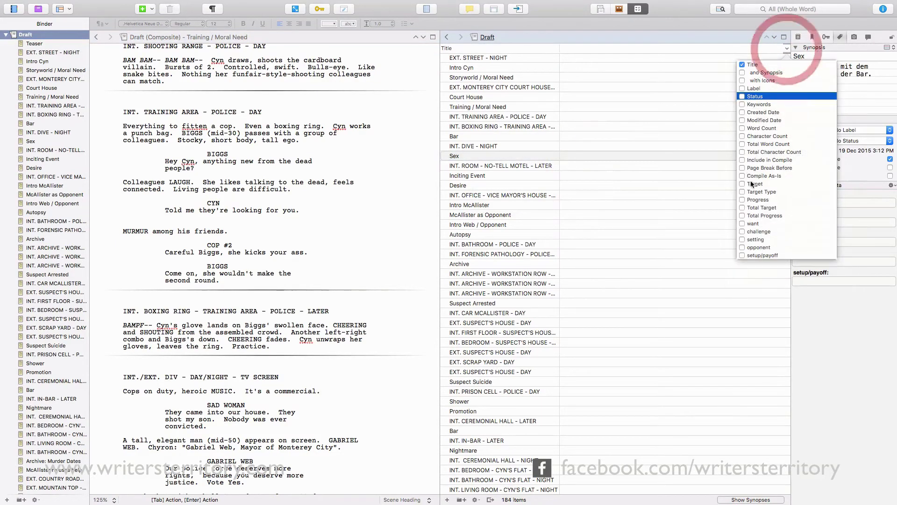
click(742, 256)
click(742, 247)
click(742, 239)
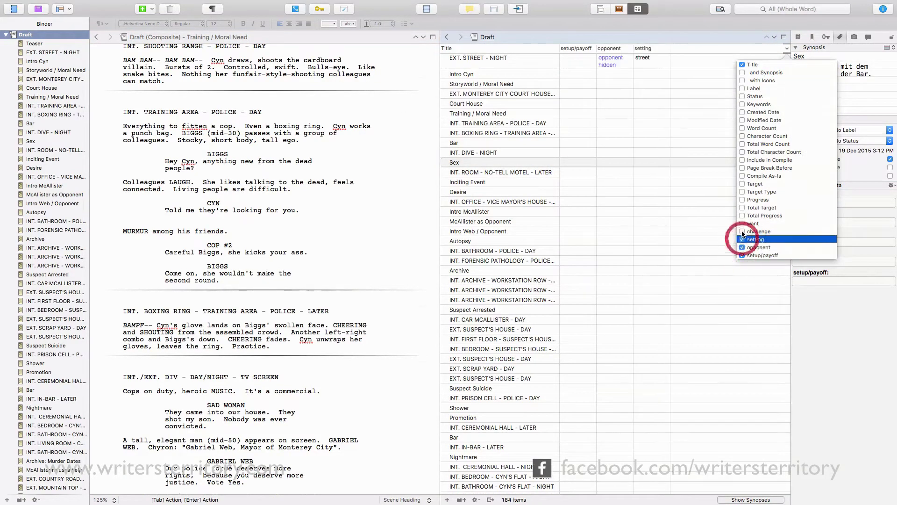
click(742, 231)
click(743, 223)
Enter "court" as the setting for the Court House item in the second pane's outliner
click(681, 94)
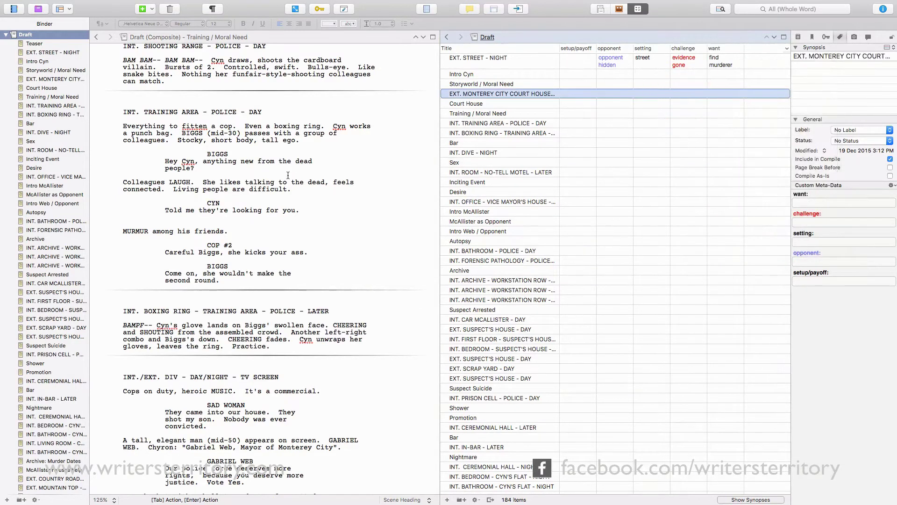
scroll(320, 159, up, 3)
scroll(602, 186, up, 1)
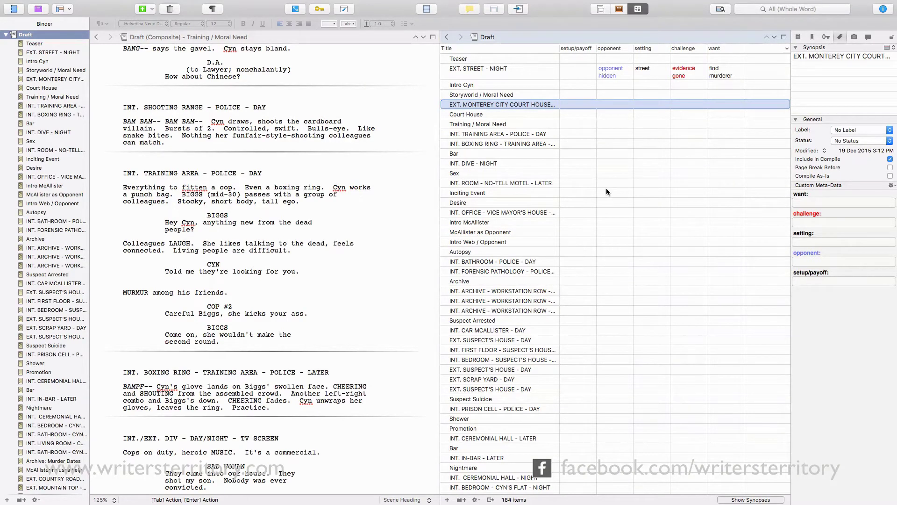
click(653, 115)
click(652, 115)
text(court)
click(652, 135)
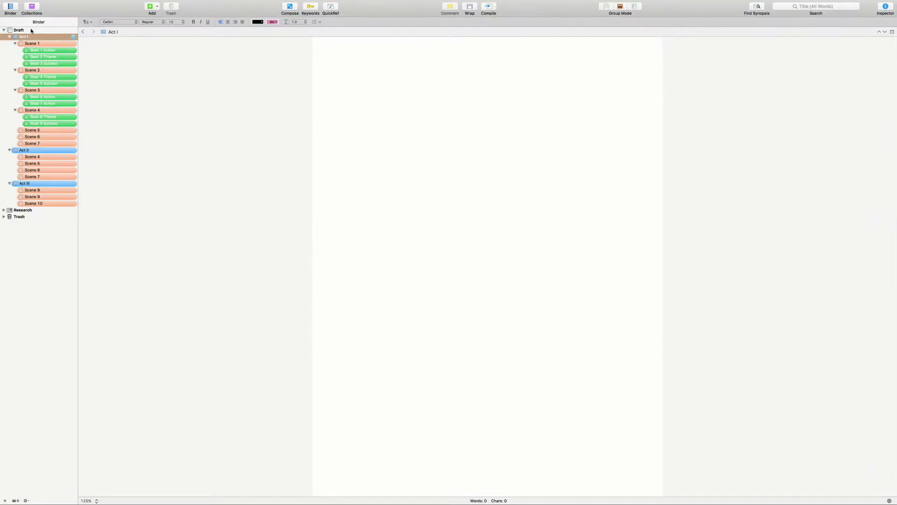
Show the Draft folder's acts as index cards on the corkboard in the act-structured project
click(31, 30)
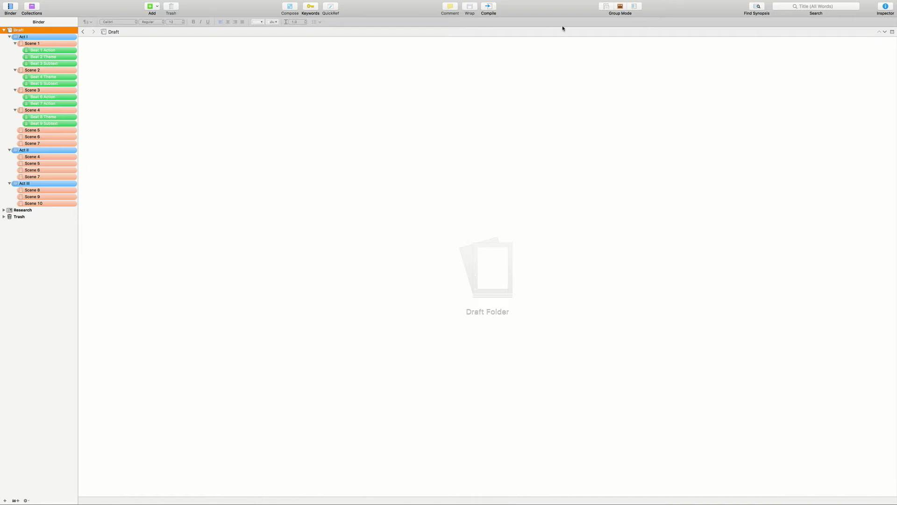
click(619, 6)
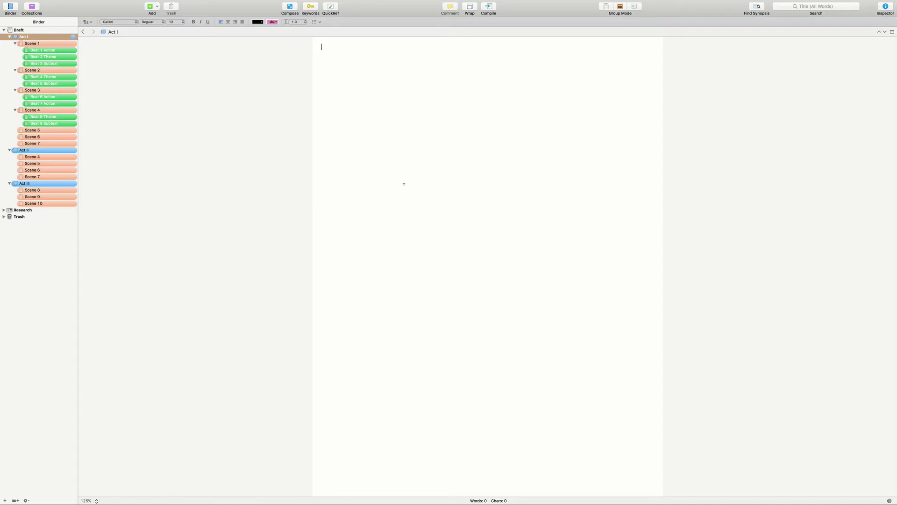
click(21, 30)
click(620, 6)
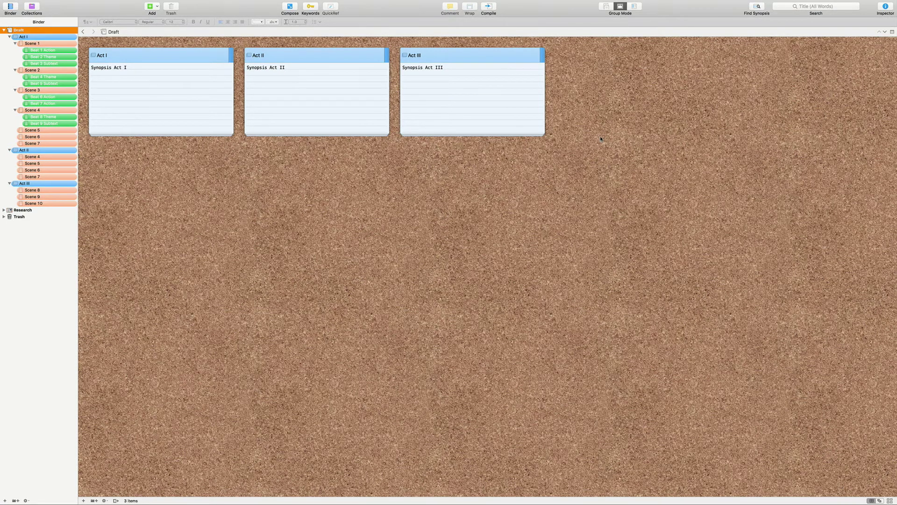
Show the scenes of Act I, Act II and Act III together on the corkboard, arranged with one column per act
click(25, 36)
click(620, 7)
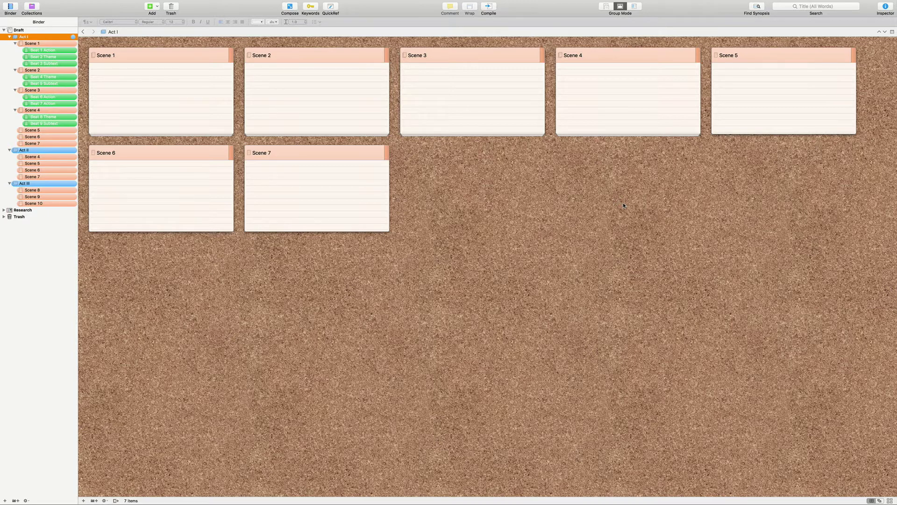
super+click(48, 150)
super+click(53, 184)
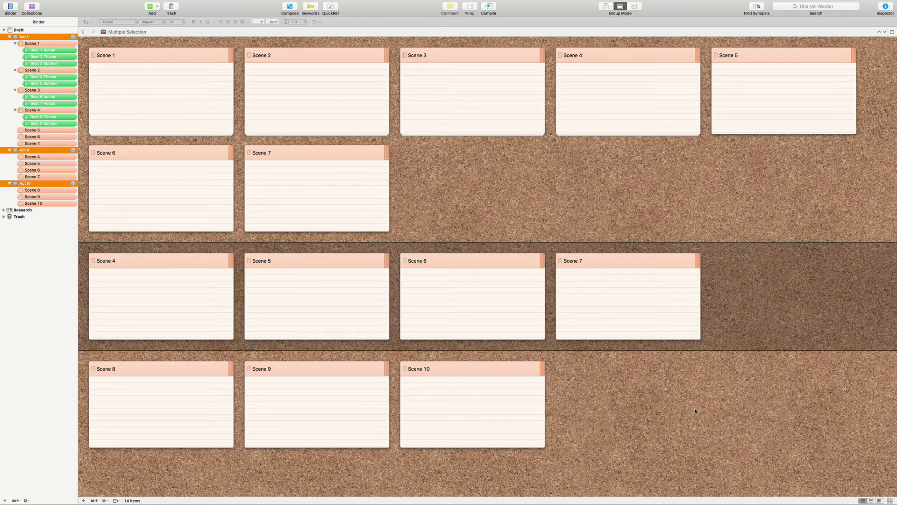
click(871, 501)
click(877, 502)
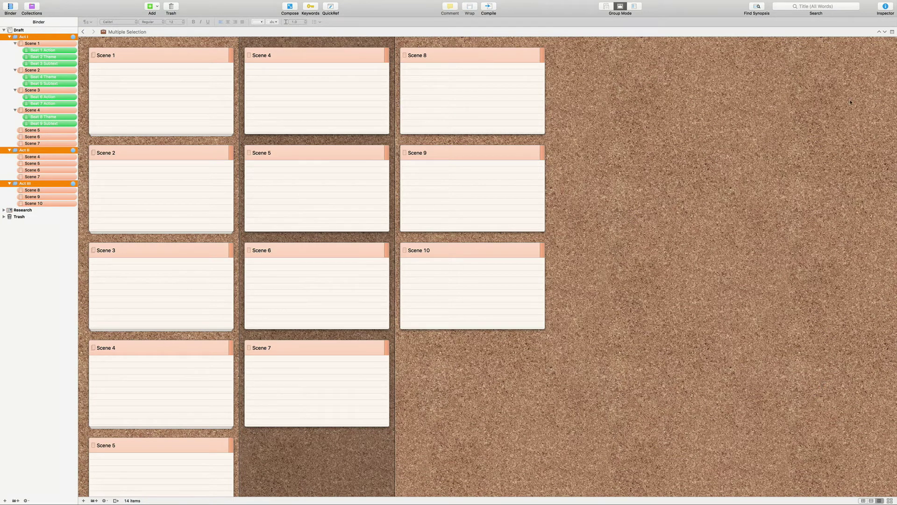
Split the editor into upper and lower panes, with the Draft's act cards in an upper pane reduced to one card row
click(892, 31)
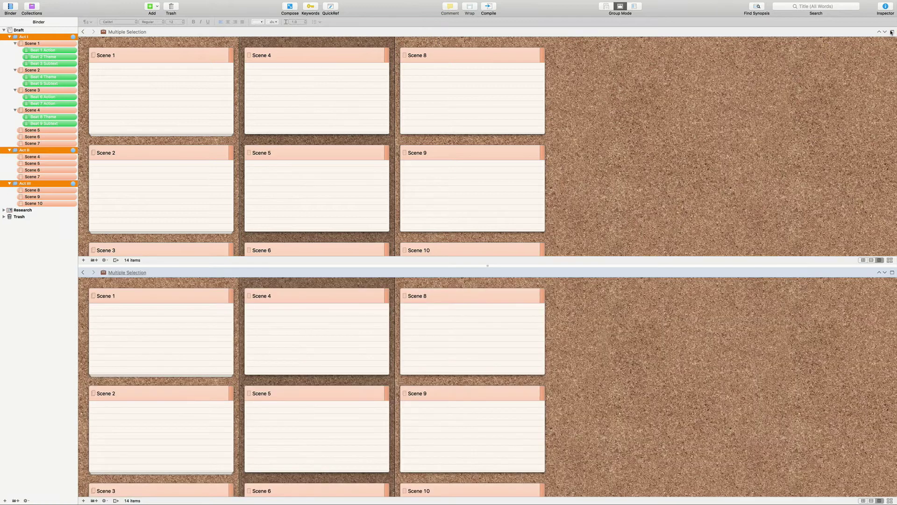
click(644, 160)
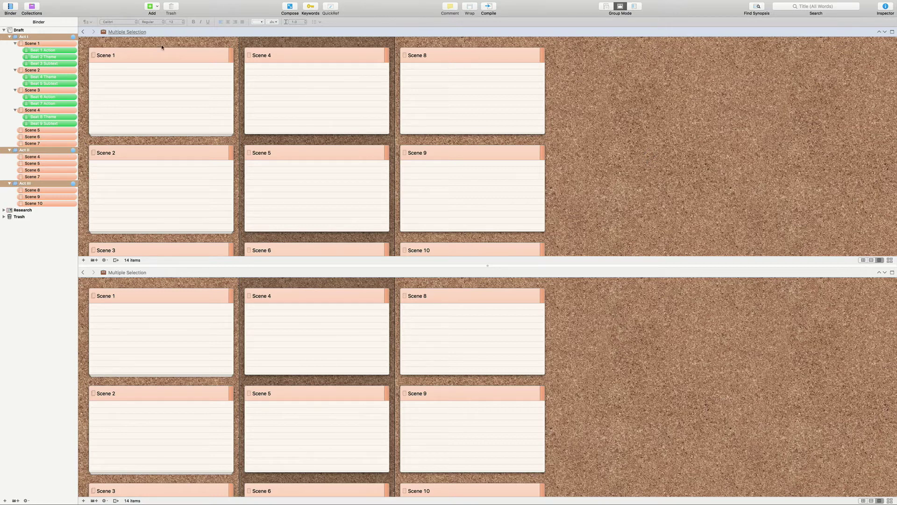
click(34, 30)
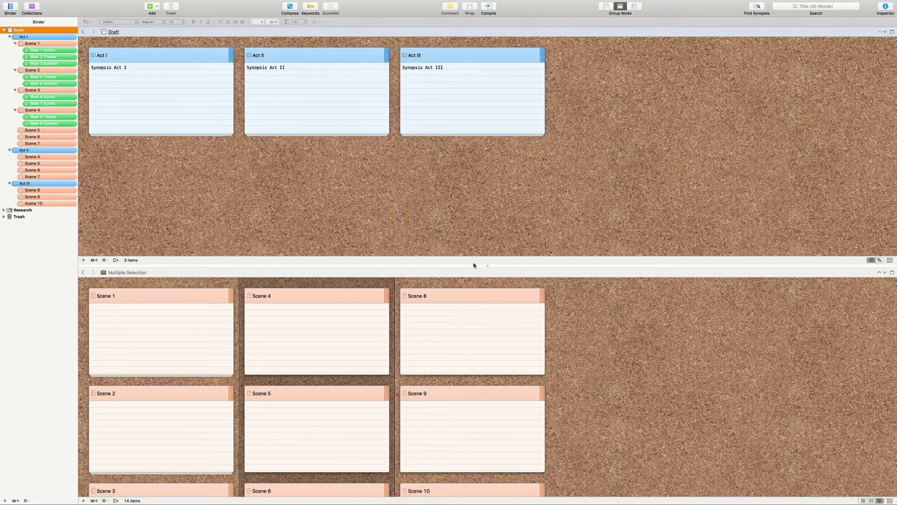
drag(474, 261, 466, 150)
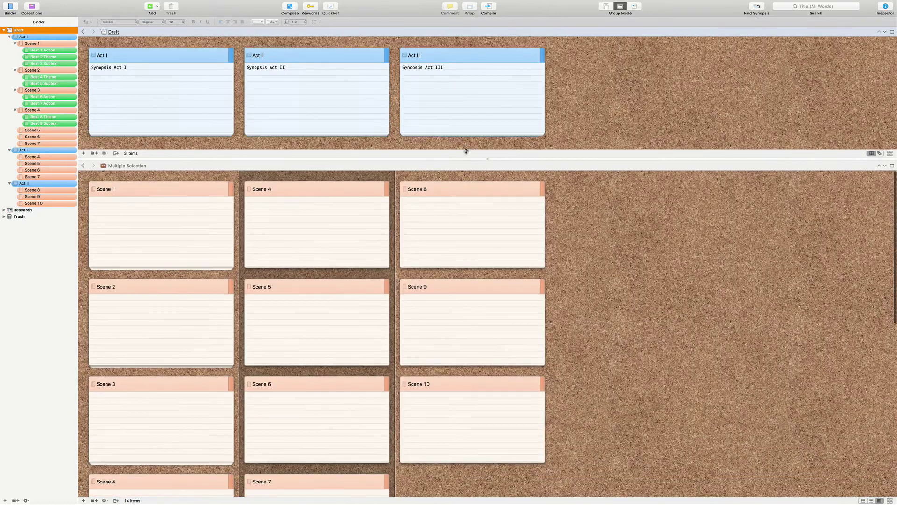
Show Act I's scene cards in the upper pane and the beats of Scenes 1 to 4 in the lower pane
key(Down)
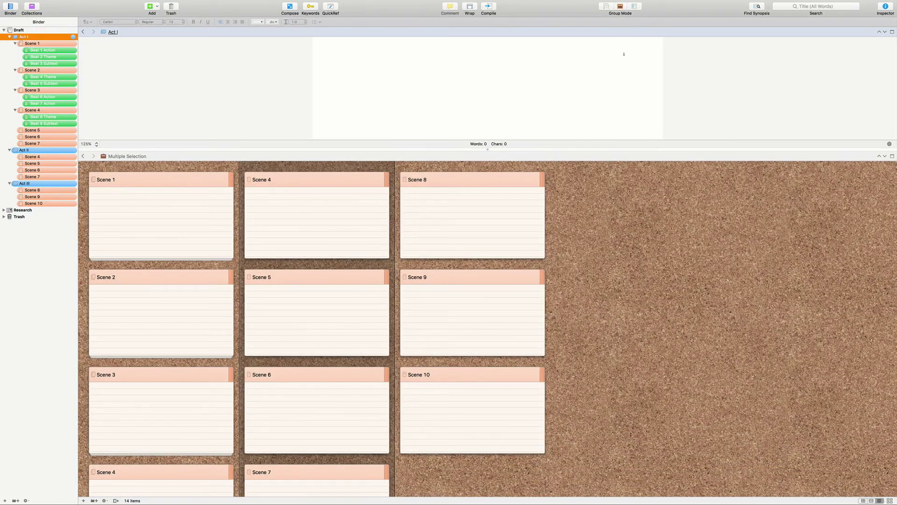
click(620, 6)
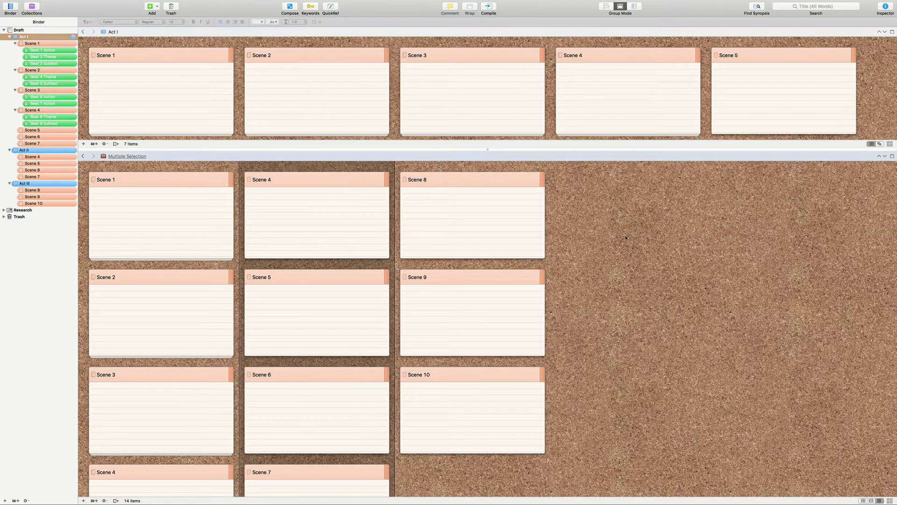
click(30, 44)
super+click(32, 70)
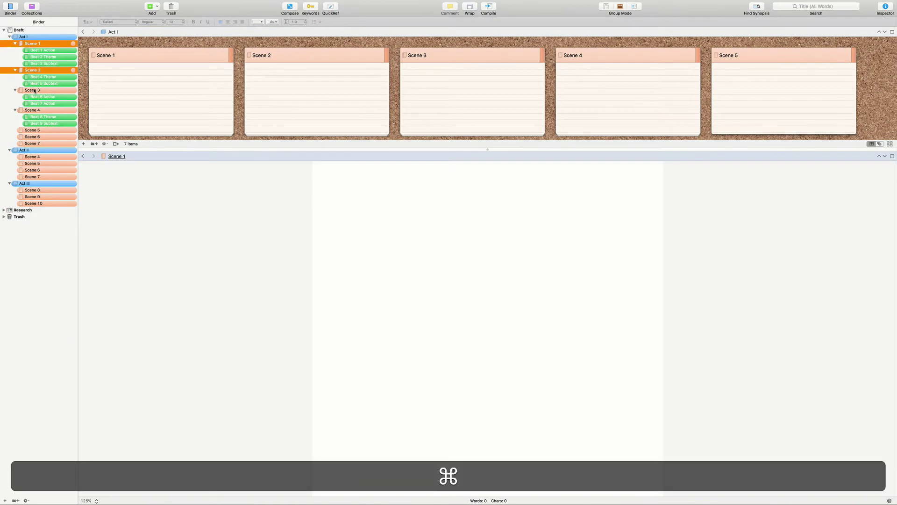
super+click(33, 91)
super+click(39, 110)
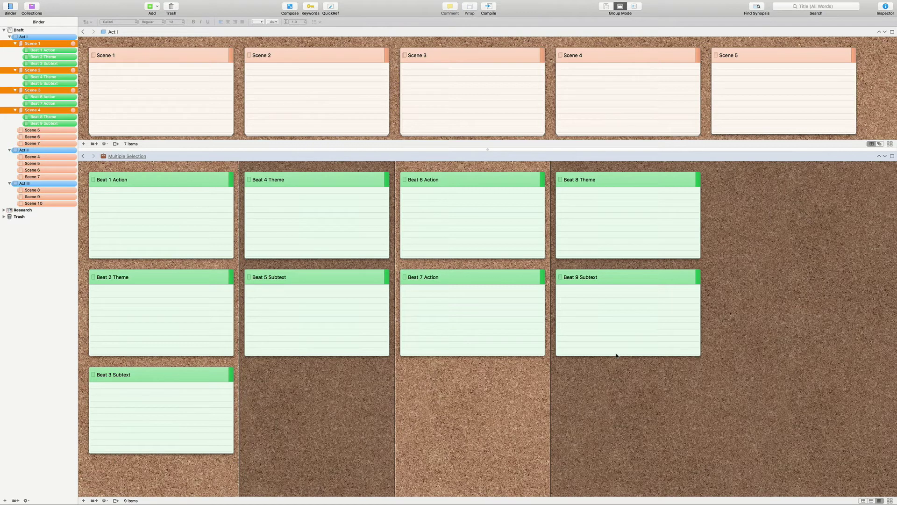
Move the Beat 7 Action card to the end of Scene 2 and the Beat 5 Subtext card to the end of Scene 3
click(503, 309)
drag(488, 279, 352, 395)
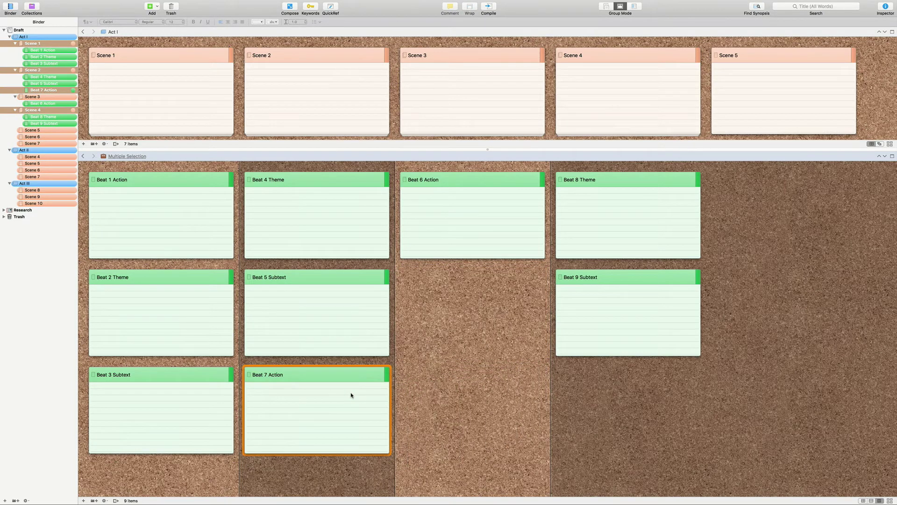
drag(314, 300, 464, 316)
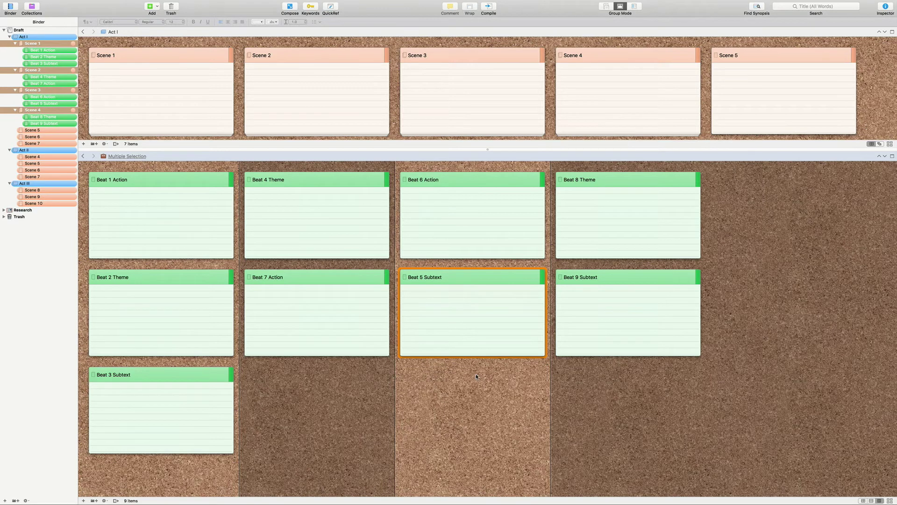
scroll(477, 111, down, 5)
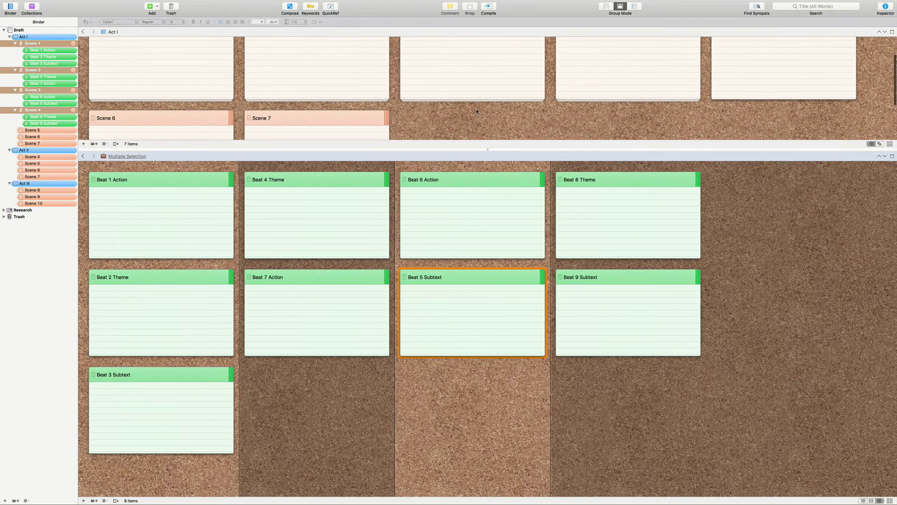
scroll(477, 111, down, 2)
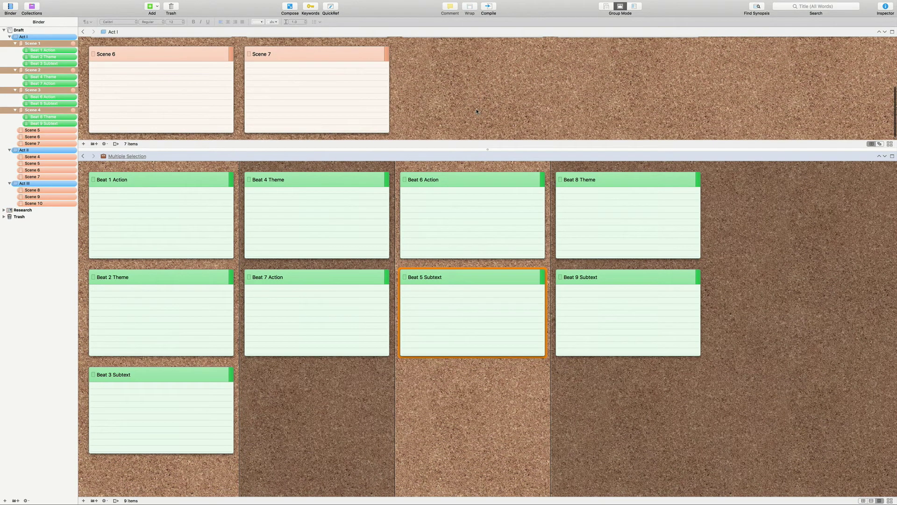
scroll(476, 112, up, 5)
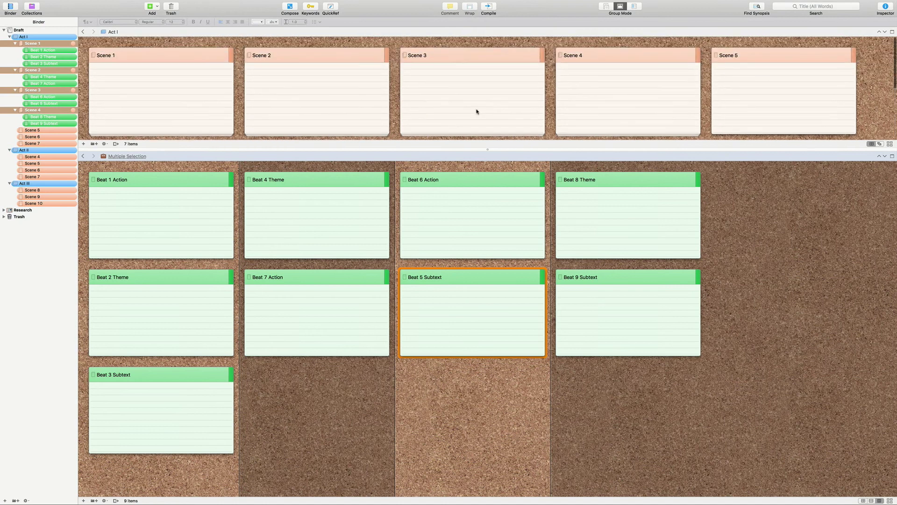
click(744, 252)
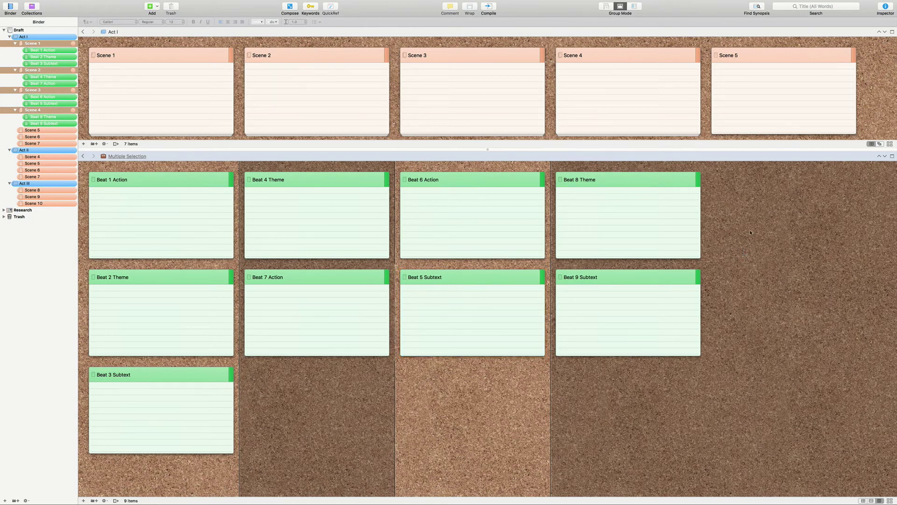